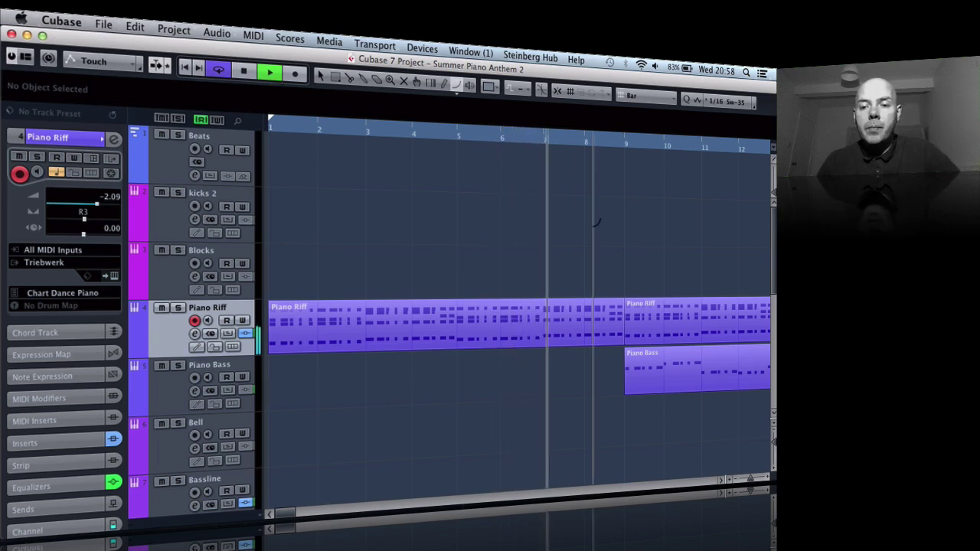
Step: Scroll down to the MUSIC track's automation lanes and the REVERB and DELAY FX channels
scroll(596, 222, "down", 10)
scroll(596, 222, "right", 5)
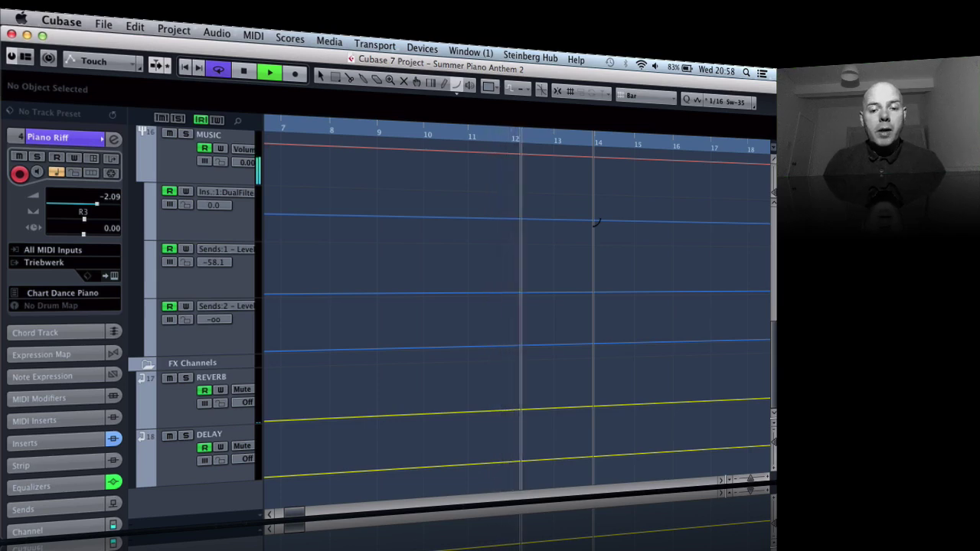
Step: Zoom the timeline to bars 16–36 so the Sends:1 and Sends:2 ramps before bar 28 show
scroll(597, 222, "up", 8)
scroll(597, 222, "down", 8)
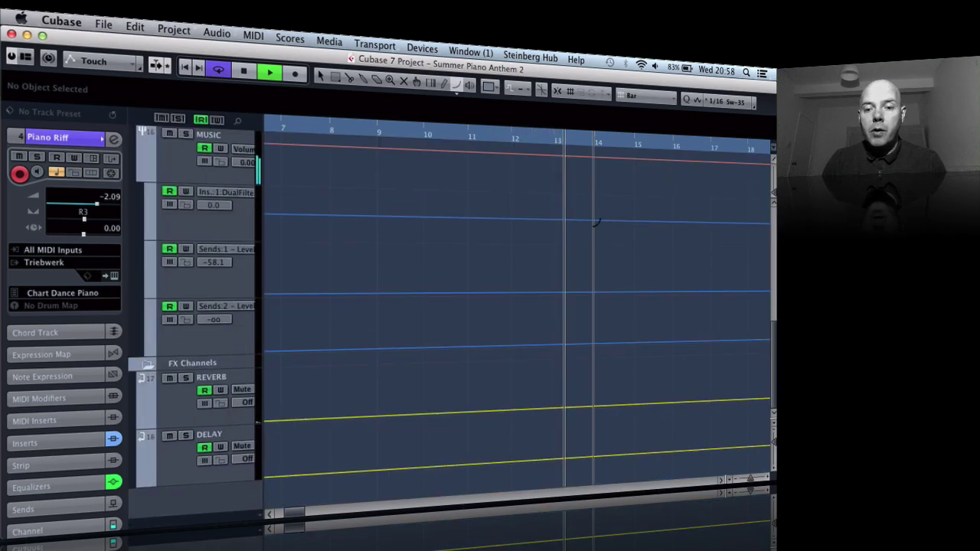
key("g")
key("g")
key("g")
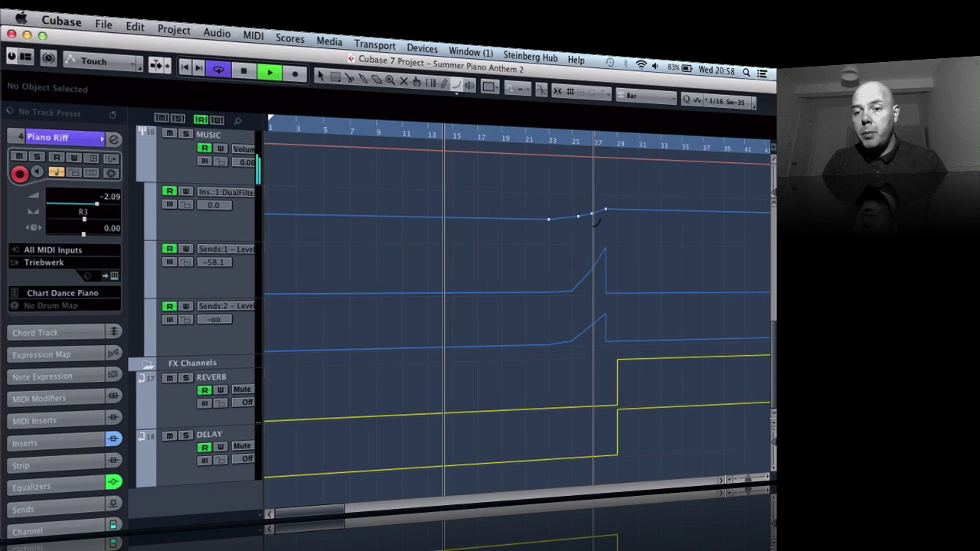
key("g")
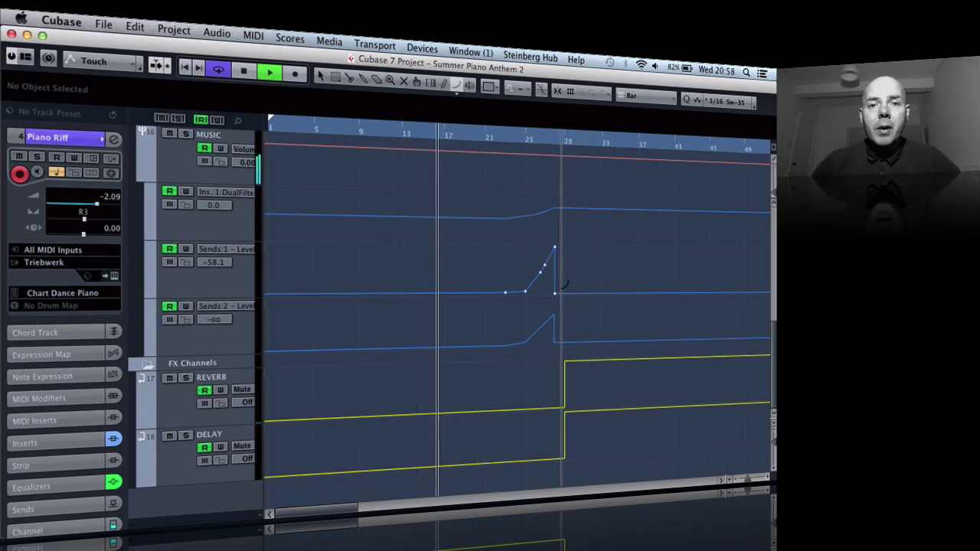
key("h")
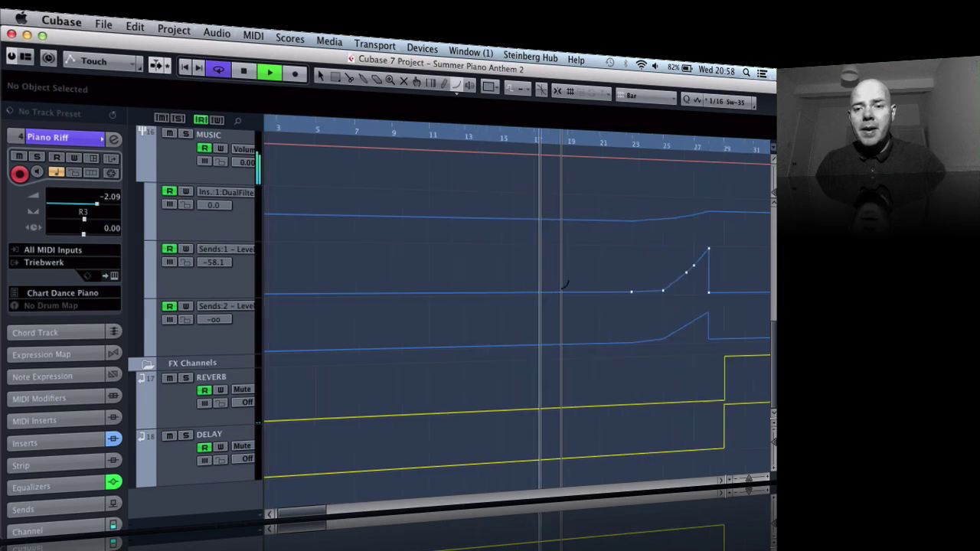
key("h")
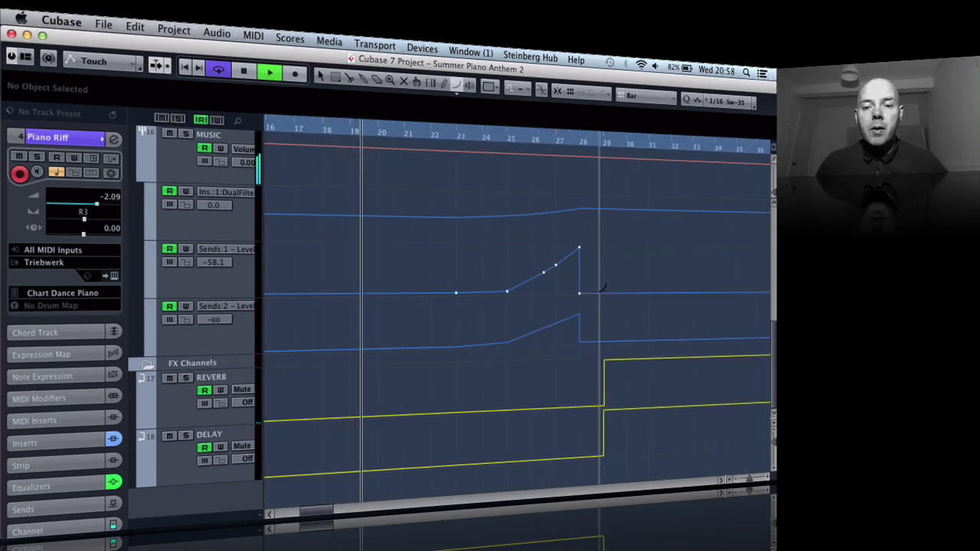
Step: Switch the Line tool's shape to Line, then back to Parabola
left_click(457, 81)
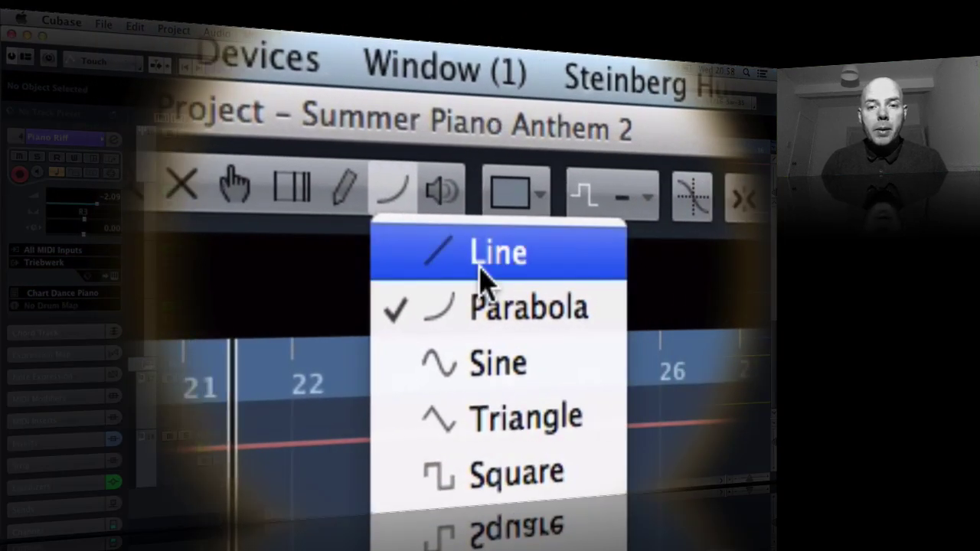
left_click(481, 270)
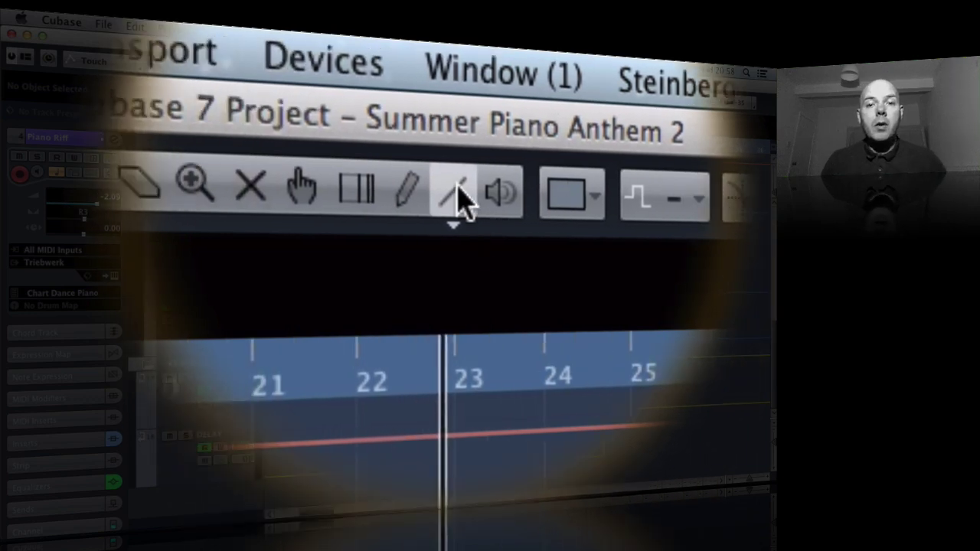
left_click(392, 200)
left_click(503, 320)
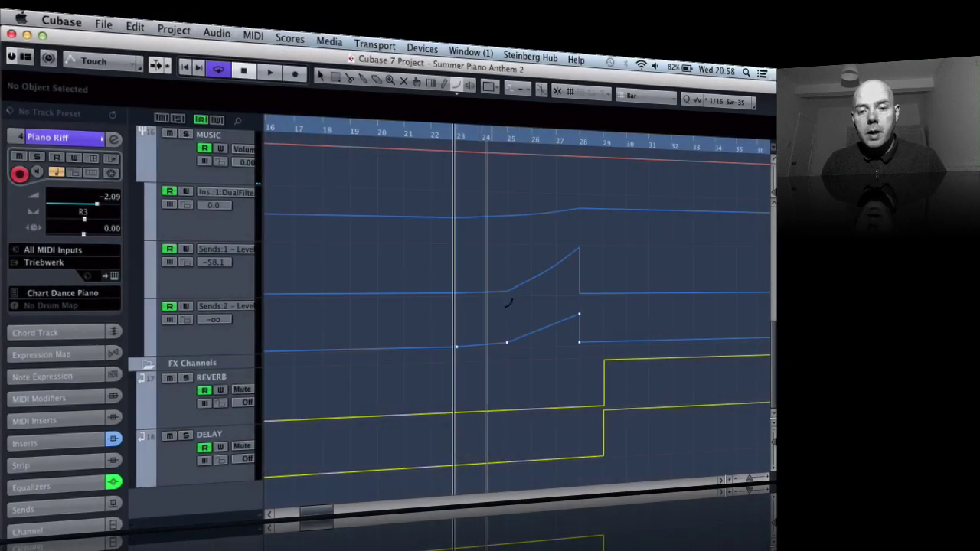
Step: Draw a parabola on the Sends:1 lane rising from bar 23 to bar 28, then zoom in
left_click(458, 292)
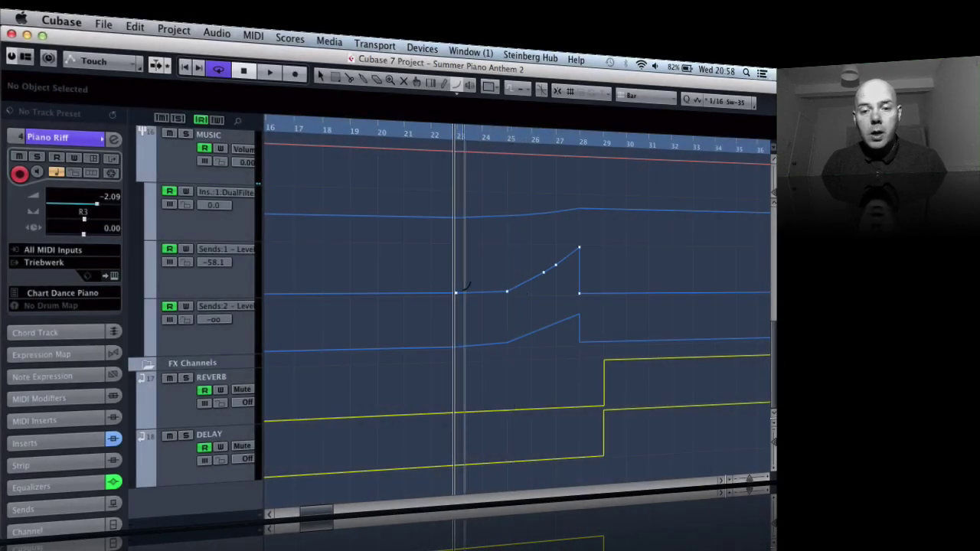
left_click_drag(458, 292, 580, 247)
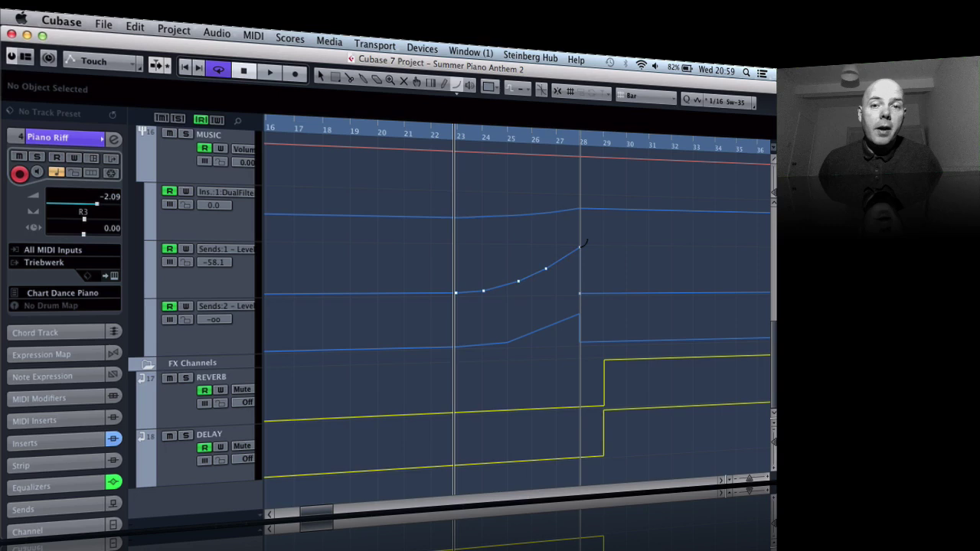
key("h")
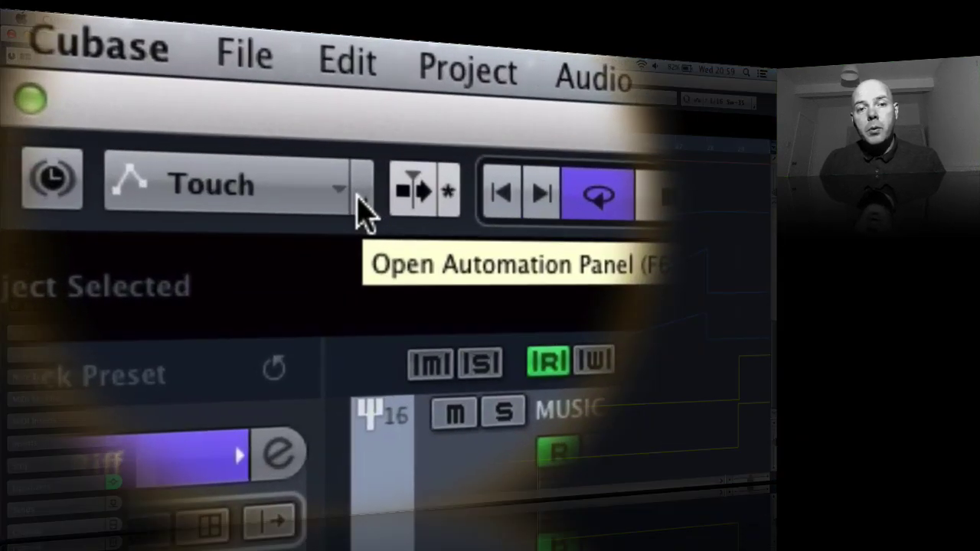
Step: Open the Automation Panel's settings and set the Reduction Level from 50% to 0%
left_click(357, 195)
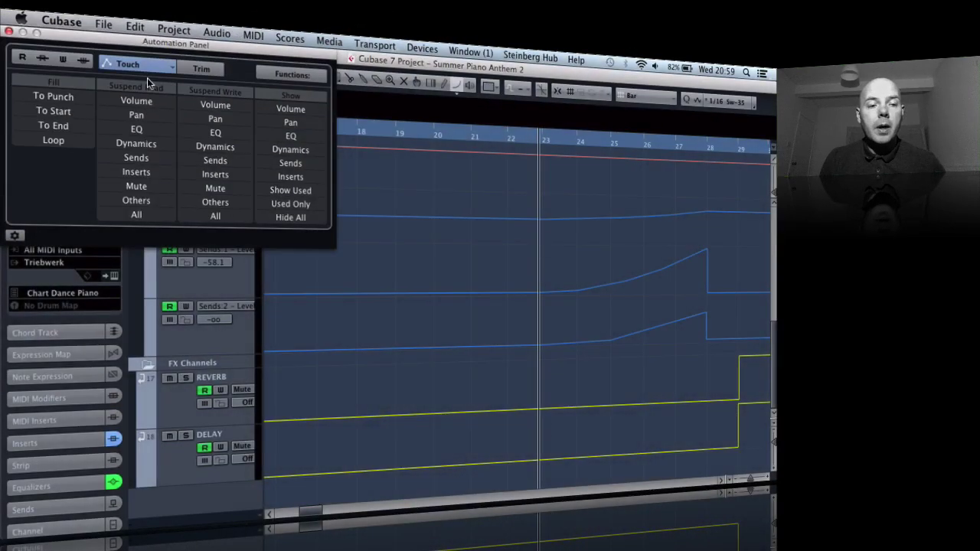
left_click(17, 235)
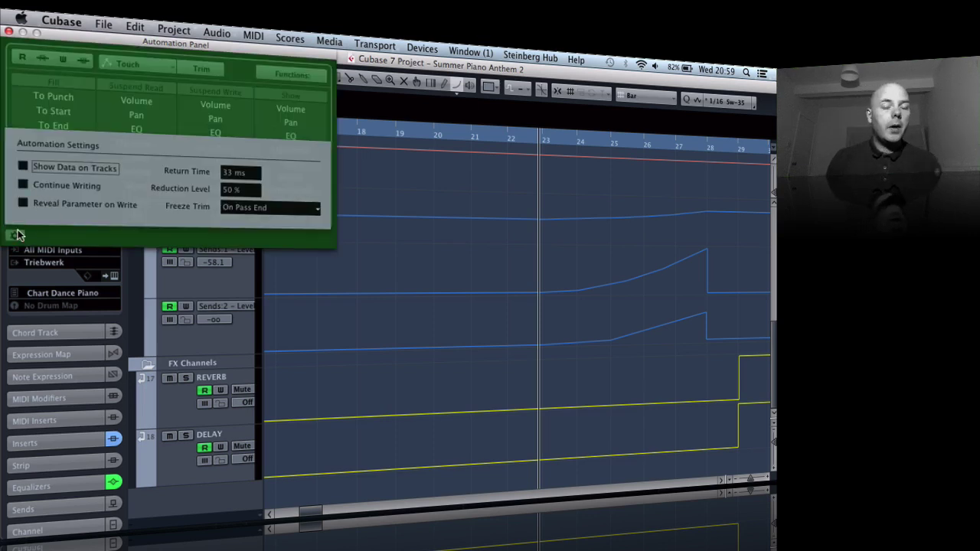
left_click(62, 22)
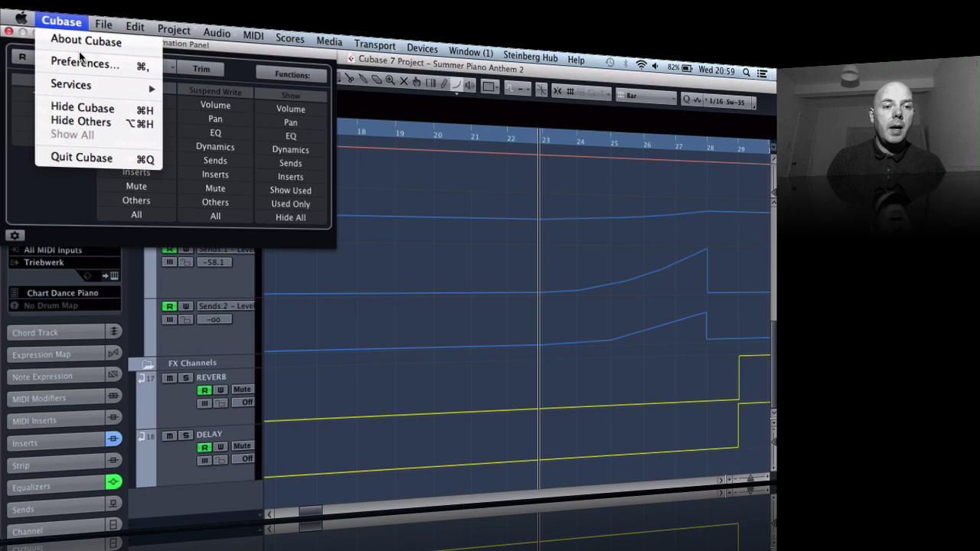
left_click(253, 40)
left_click(15, 238)
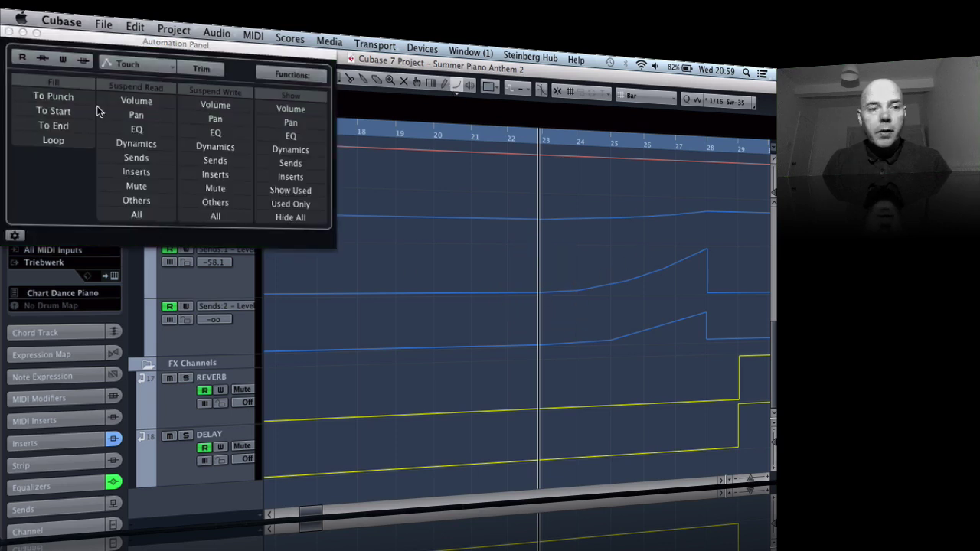
Step: Close the Automation Panel and redraw the Sends:1 parabola from bar 23 to bar 28
left_click(7, 31)
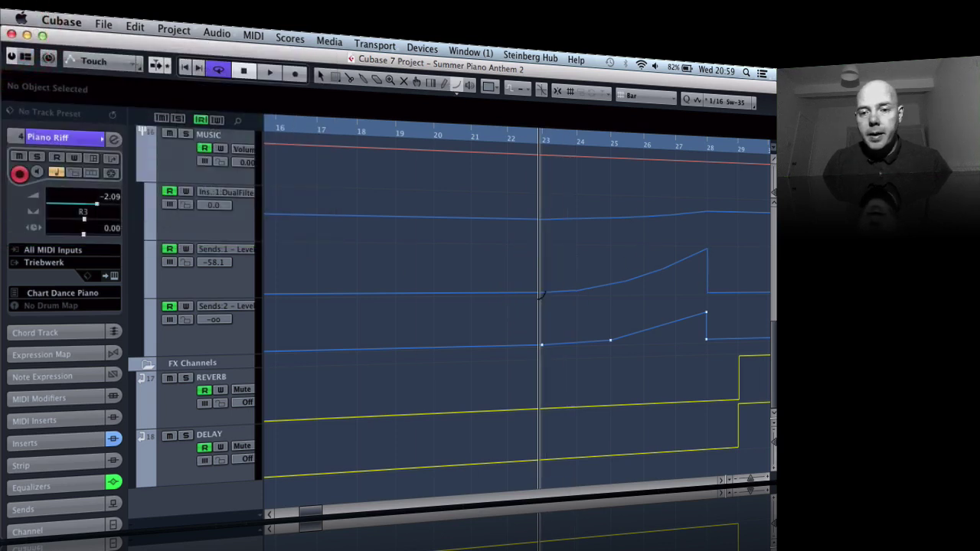
left_click_drag(544, 291, 706, 248)
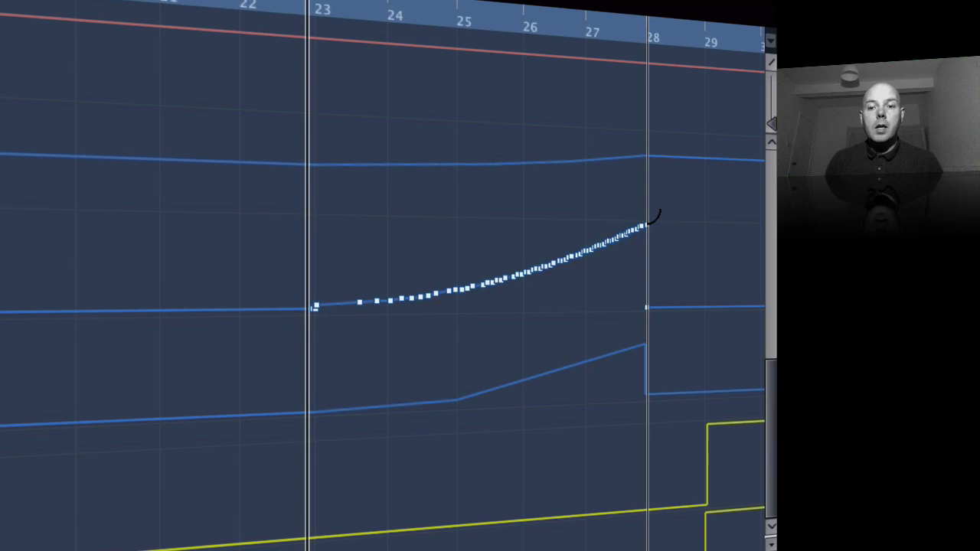
key("h")
key("h")
key("g")
key("g")
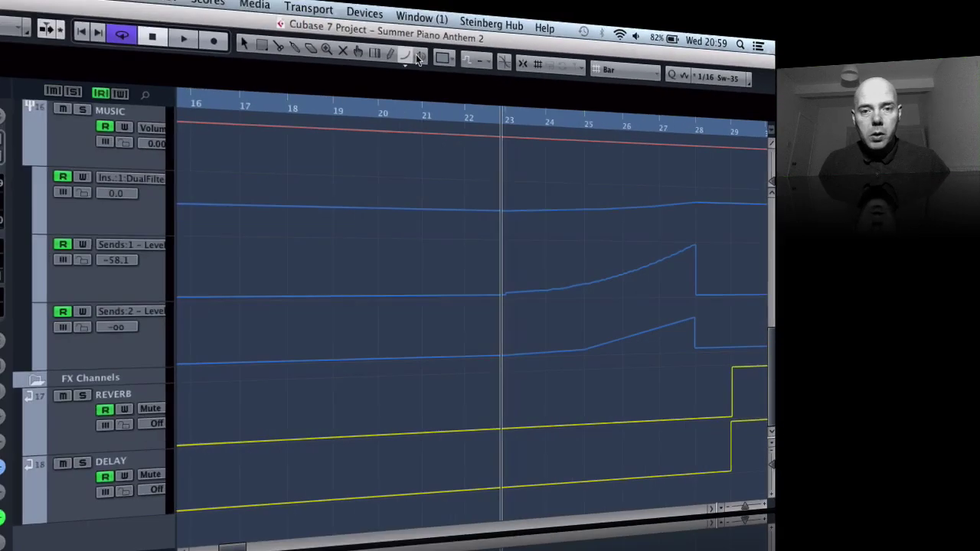
left_click(456, 85)
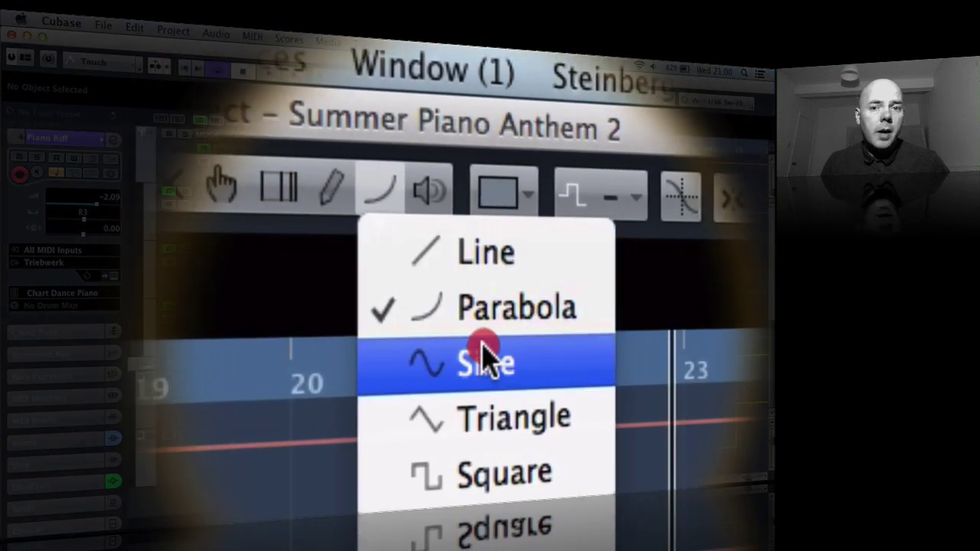
Step: Switch the line shape to Sine, test-draw on a Sends lane, then undo it
left_click(483, 354)
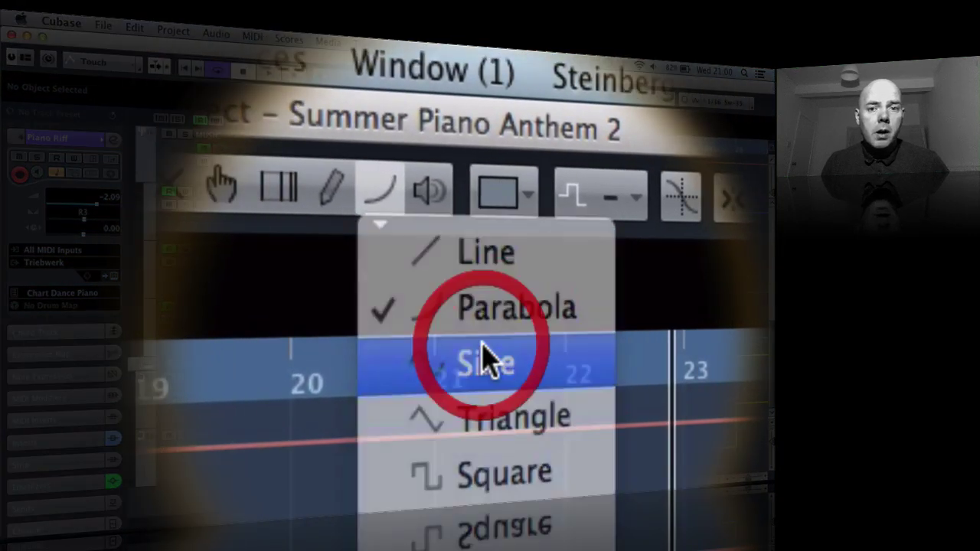
left_click_drag(511, 277, 516, 276)
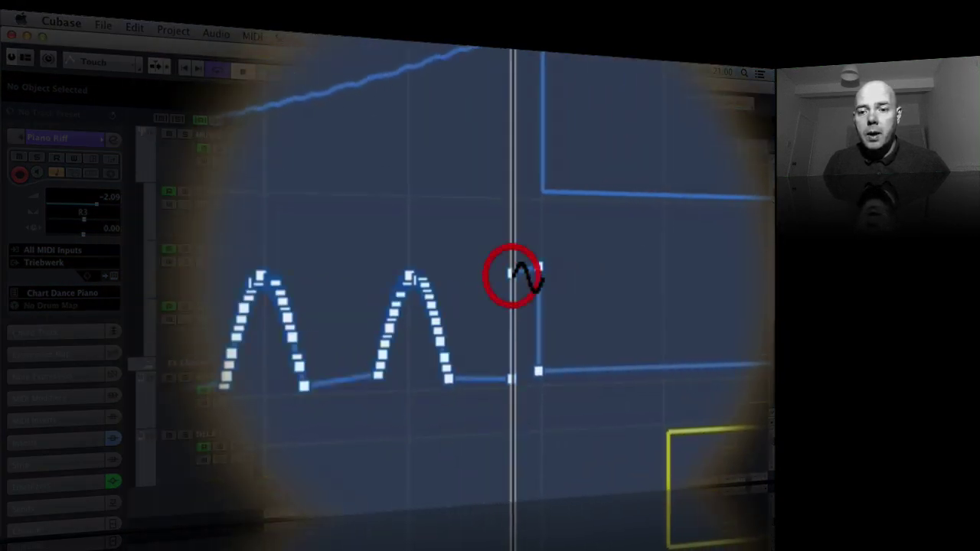
key("super+z")
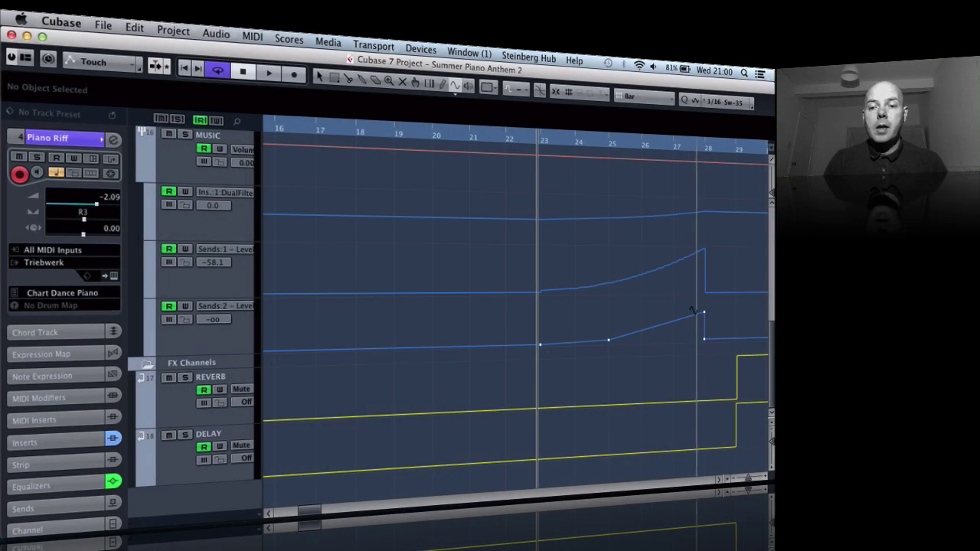
Step: Select the Sends:1 curve, zoom out, and start playback from bar 15
left_click(626, 283)
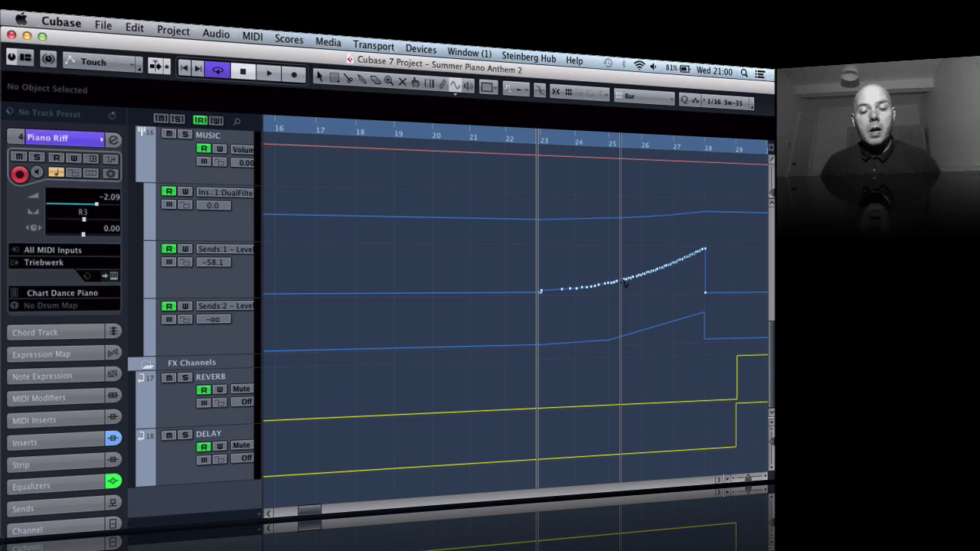
key("g")
key("g")
key("g")
key("g")
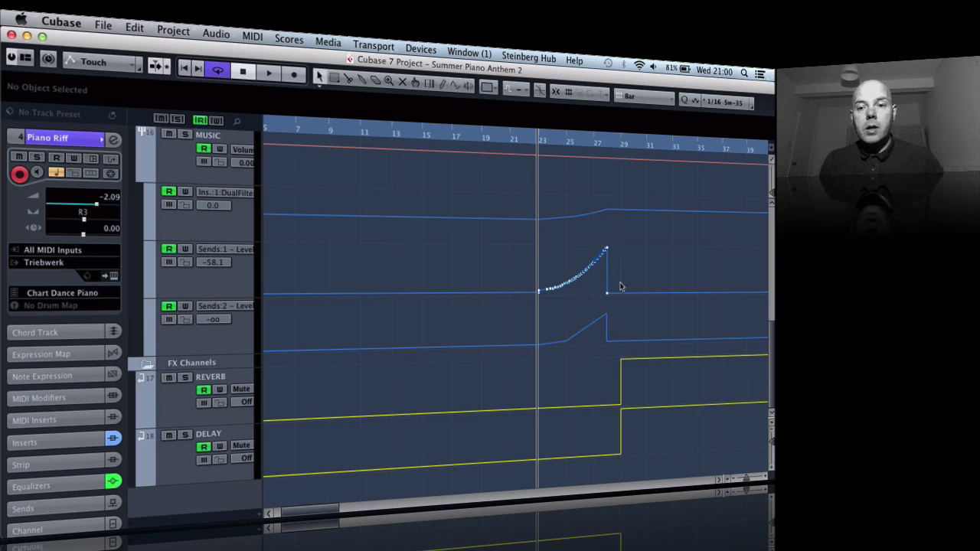
left_click(416, 136)
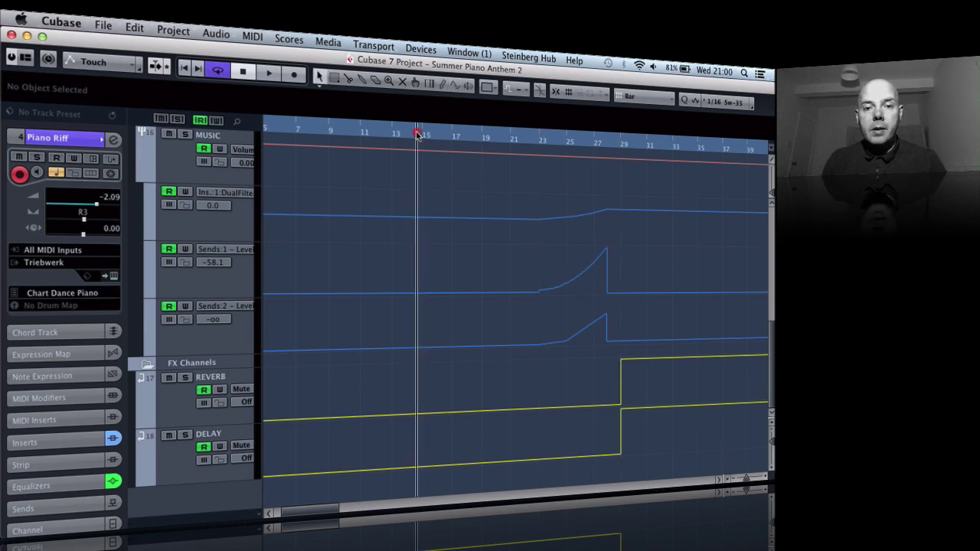
left_click(416, 136)
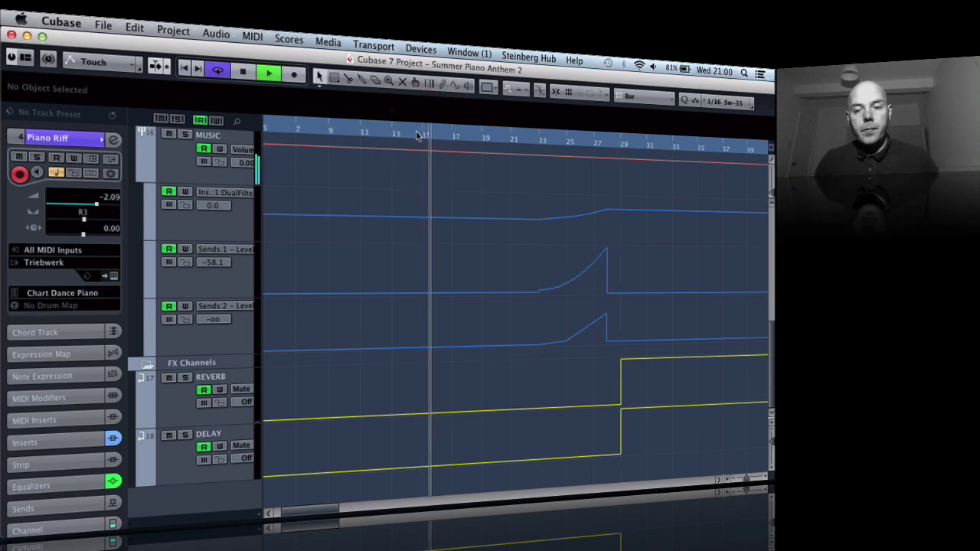
Step: During playback, bring the Group Tracks and Sends lanes around bars 18–29 back into view
scroll(708, 245, "up", 5)
scroll(708, 245, "up", 4)
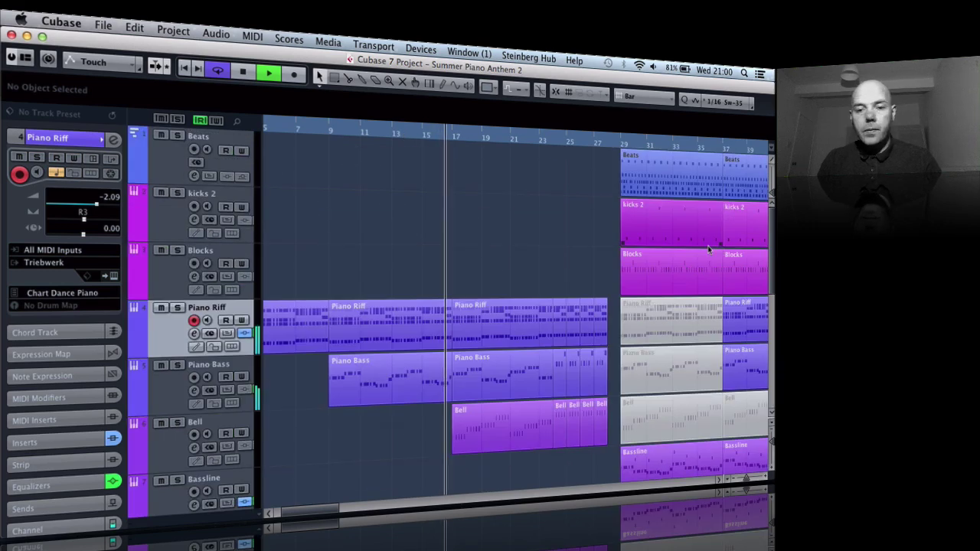
scroll(708, 246, "down", 1)
key("h")
key("h")
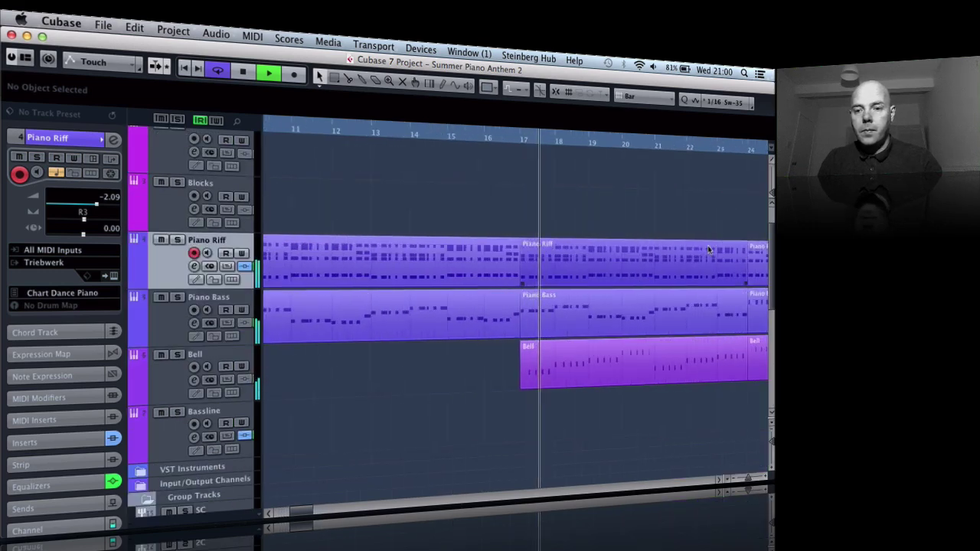
scroll(708, 245, "down", 4)
scroll(708, 245, "up", 1)
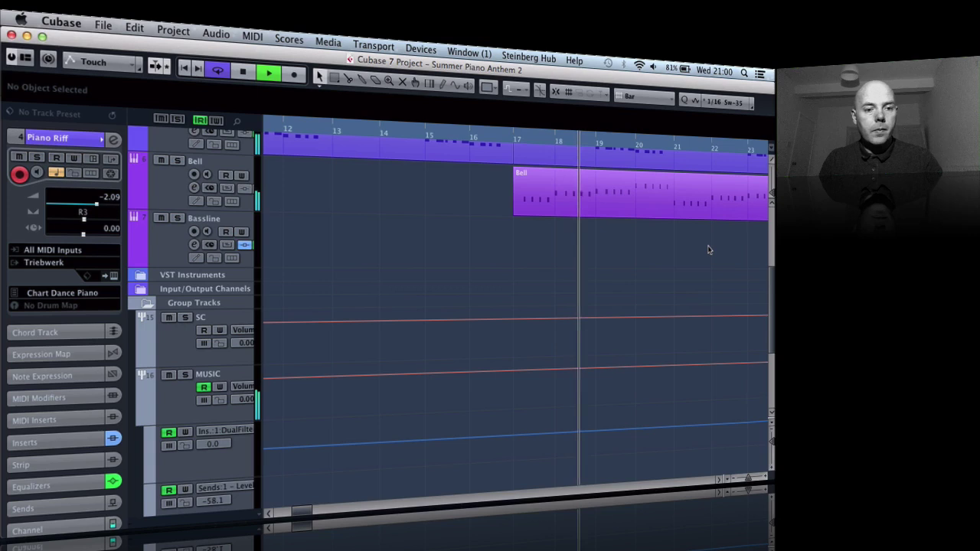
scroll(707, 250, "right", 6)
scroll(709, 250, "down", 2)
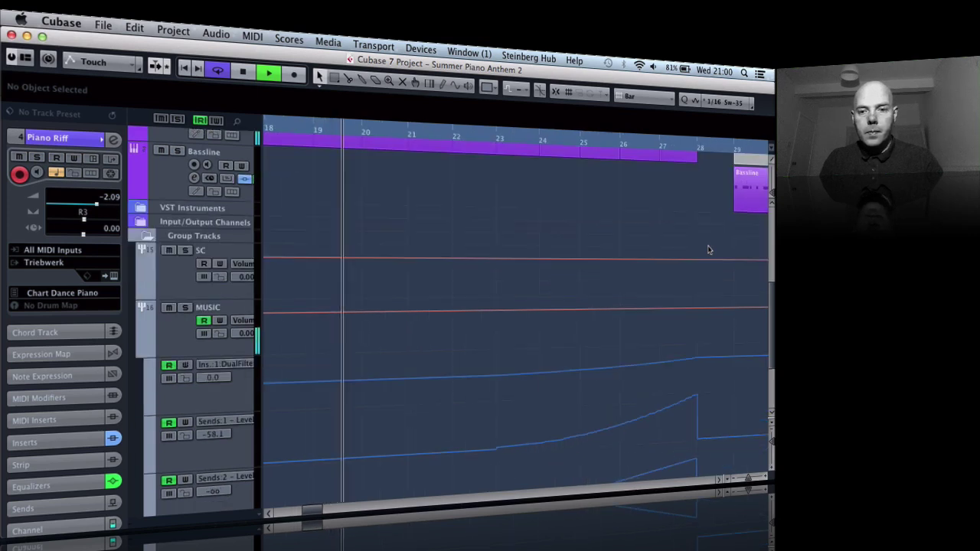
scroll(709, 249, "down", 3)
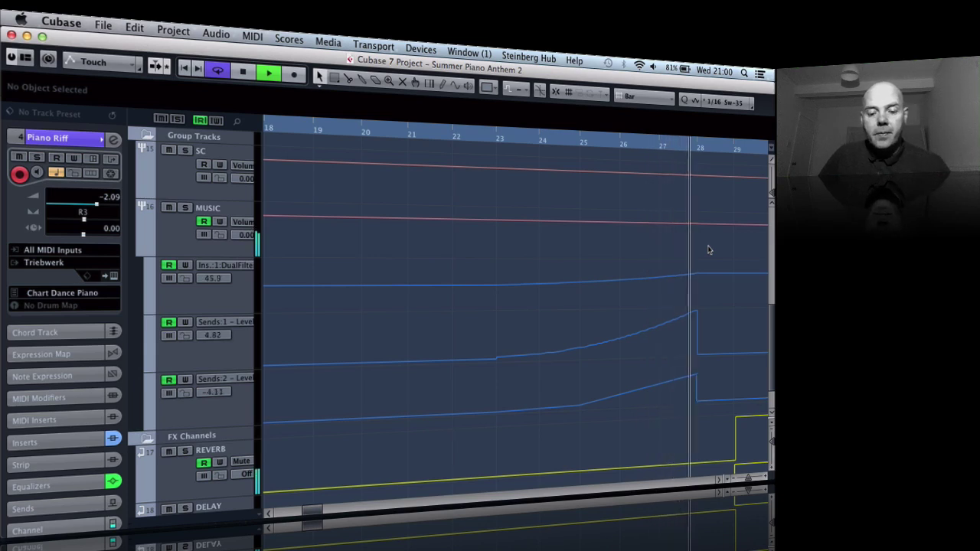
Step: Stop playback and zoom to bars 24–29 where the send-level ramps rise and drop
key("g")
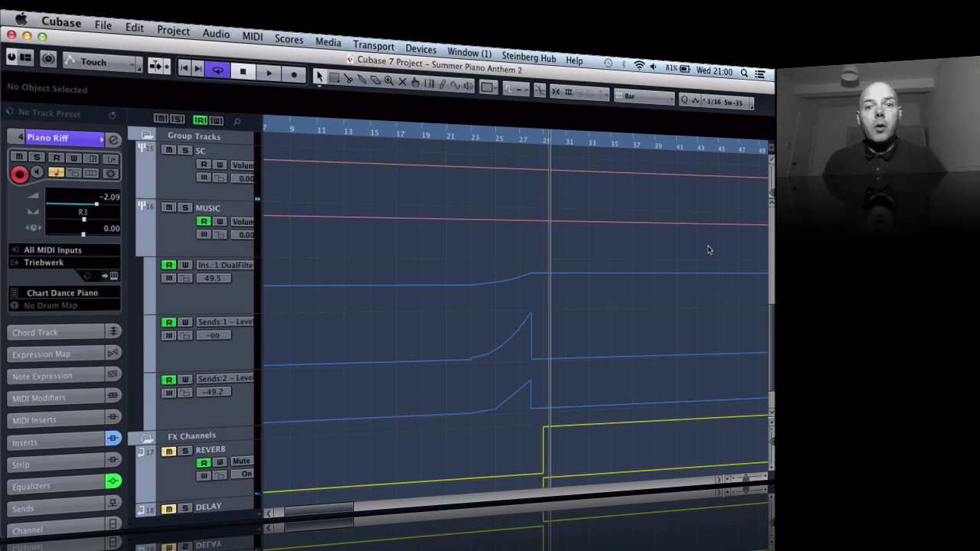
key("h")
key("h")
key("h")
key("h")
key("h")
key("h")
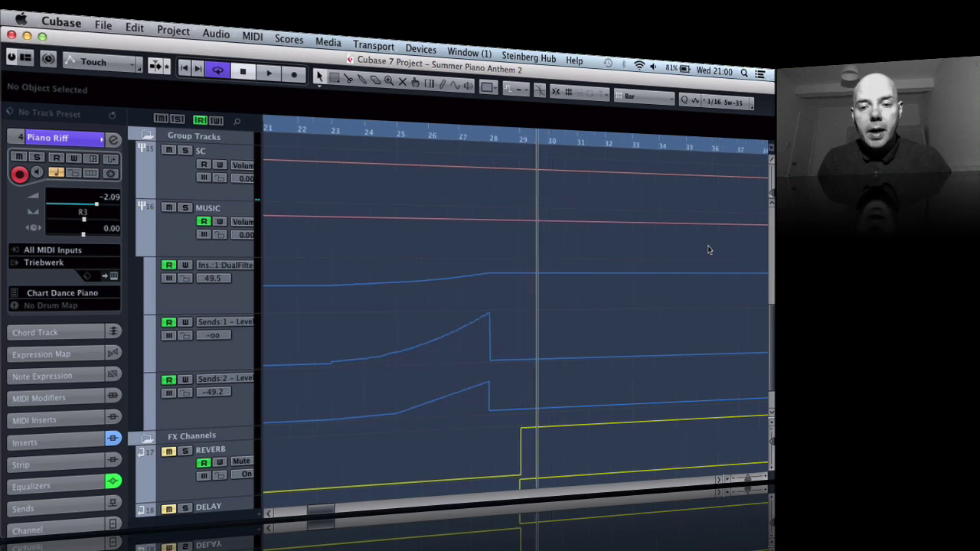
key("h")
key("h")
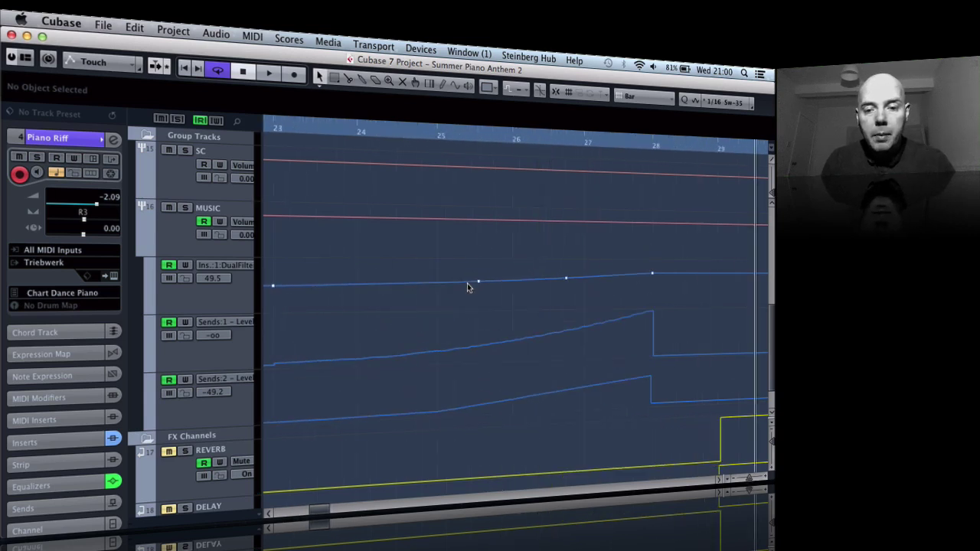
key("g")
key("g")
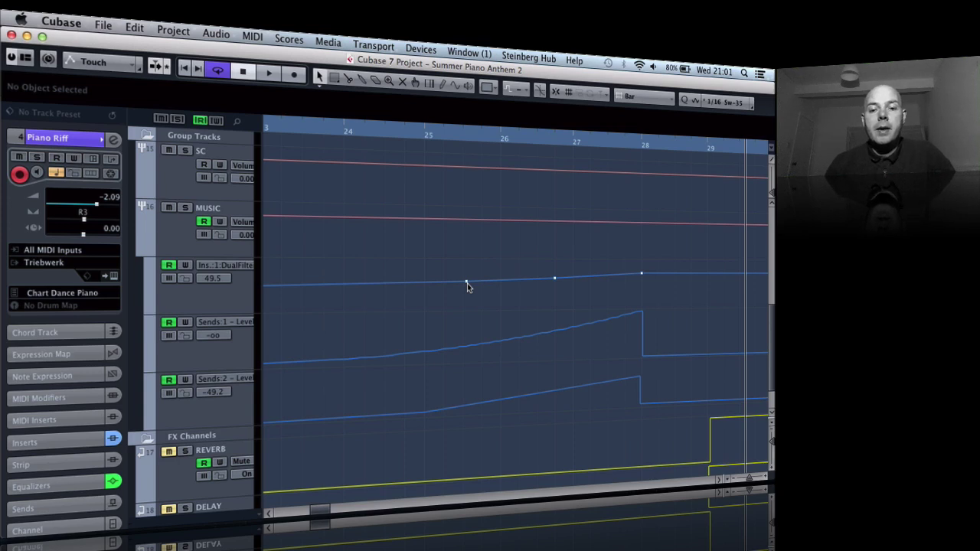
left_click(499, 334)
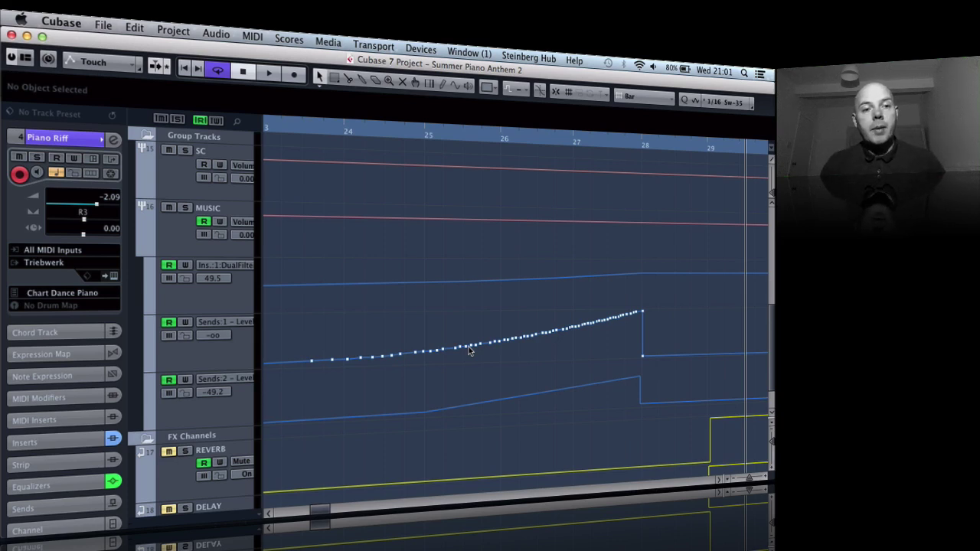
left_click(266, 161)
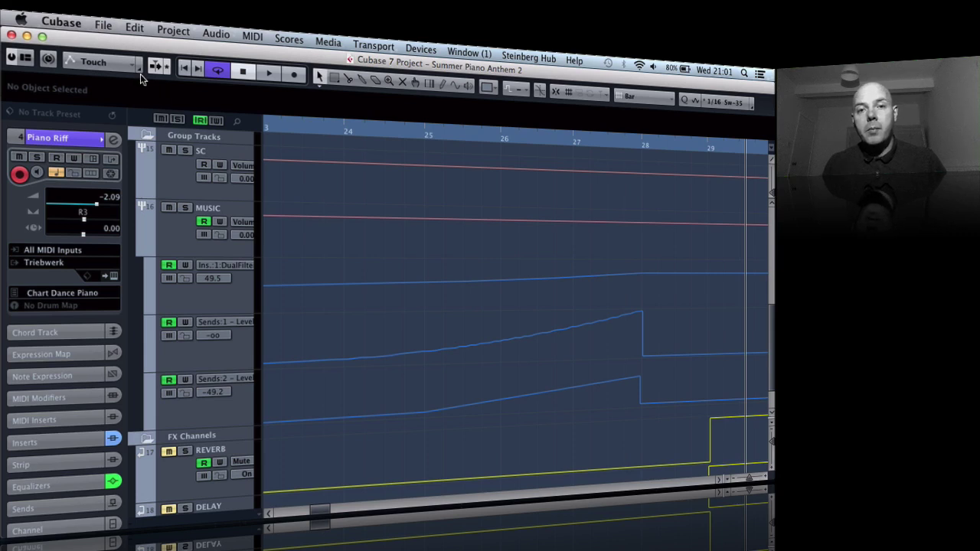